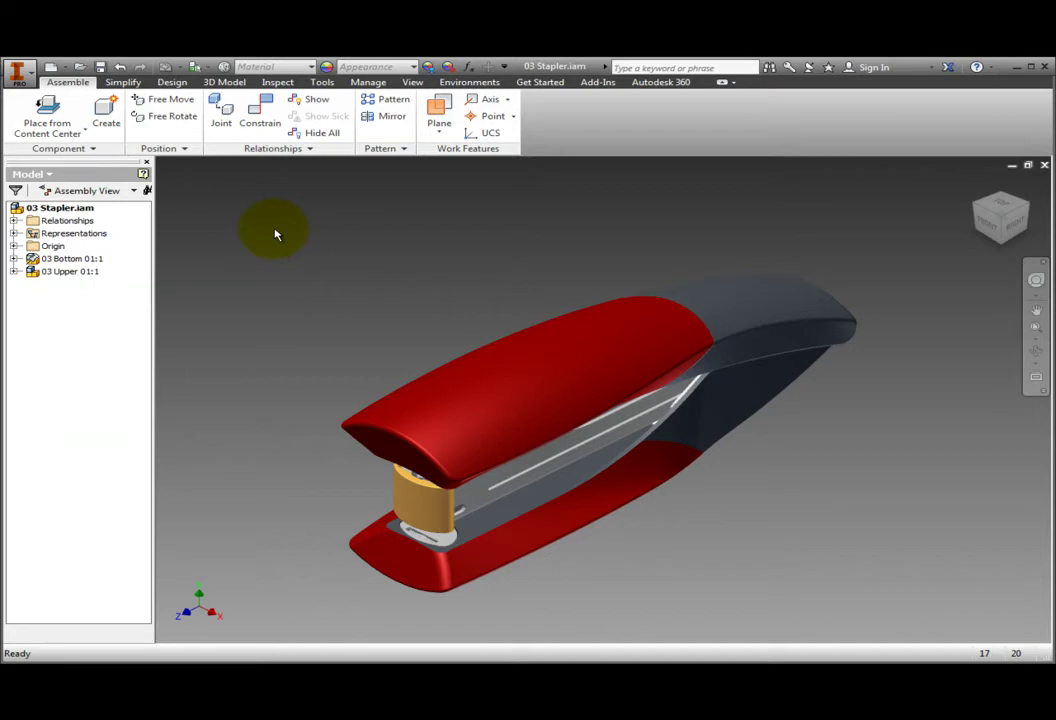
Step: Bring up the View tab's display settings for the stapler assembly
left_click(412, 82)
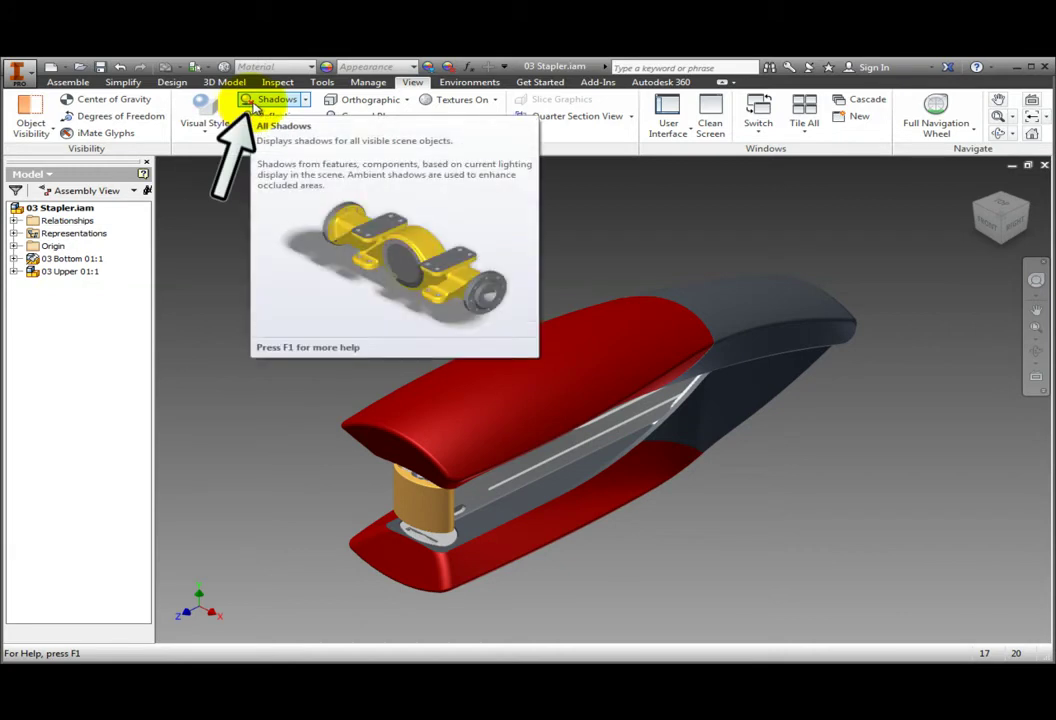
Step: Toggle shadows on, then off again so no shadow shows beneath the stapler
left_click(276, 100)
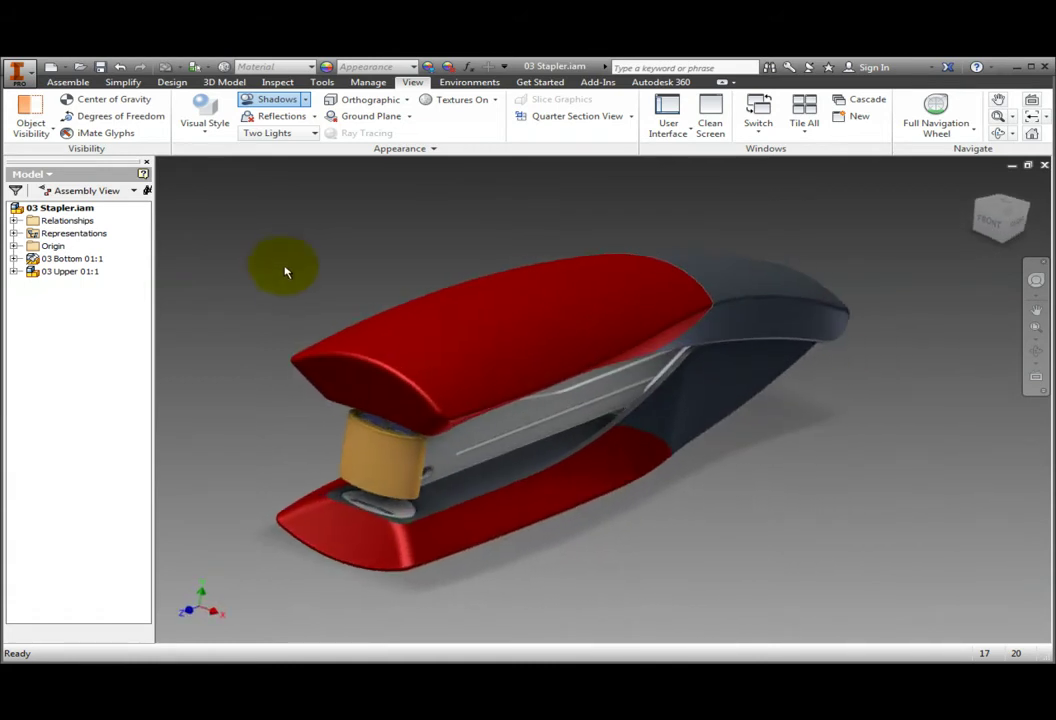
left_click(277, 101)
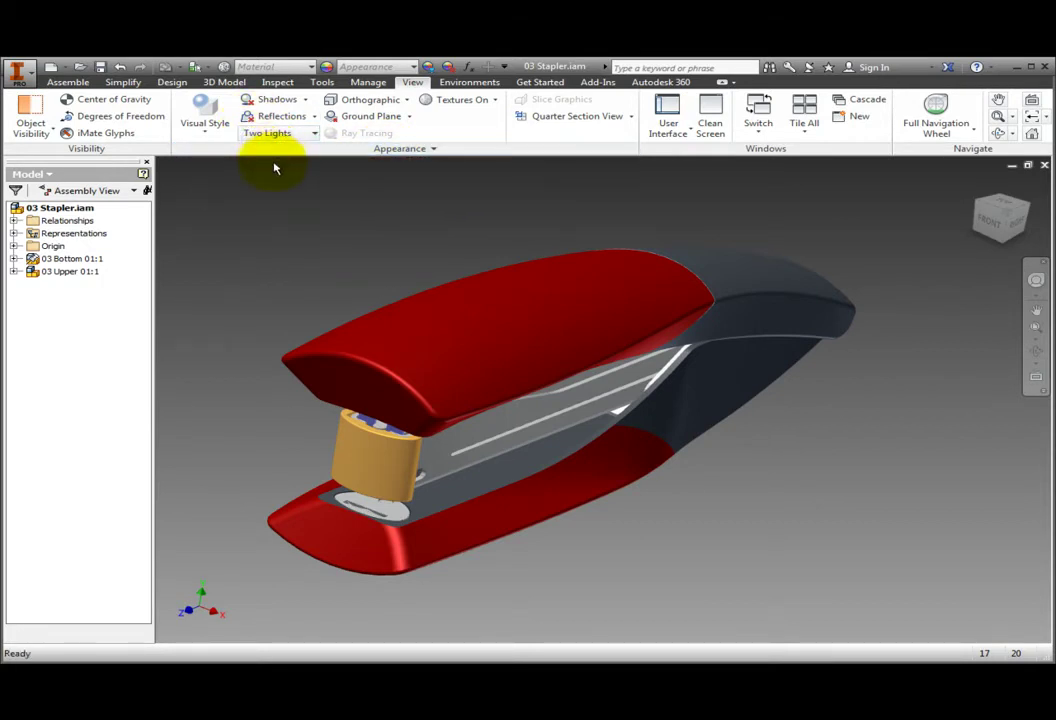
left_click(273, 116)
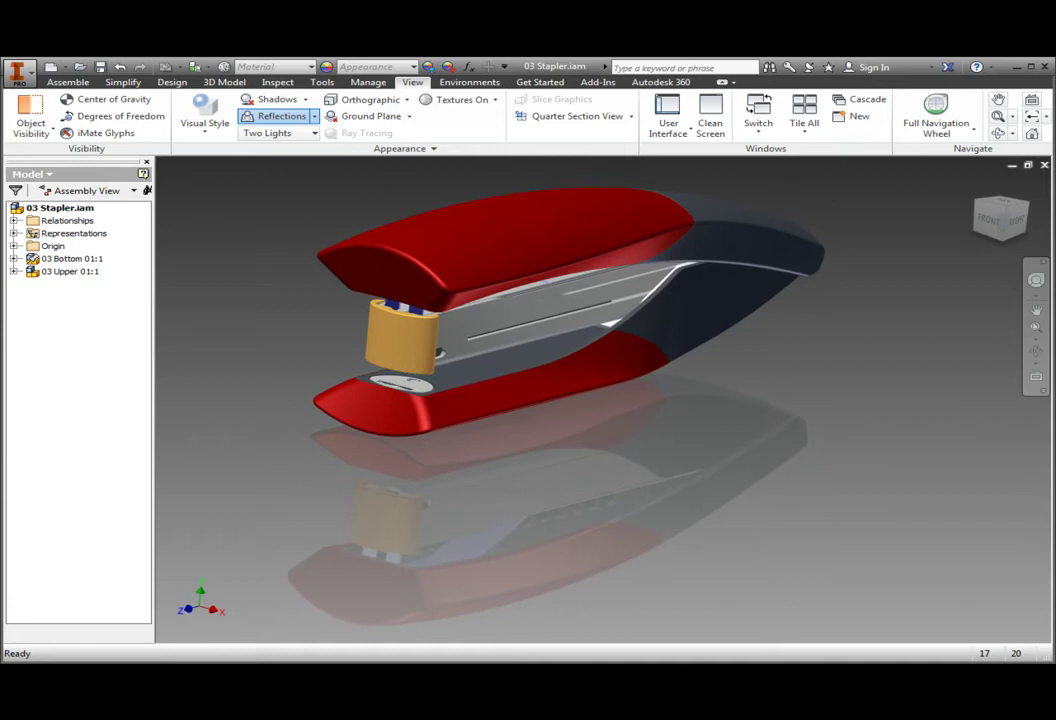
left_click(289, 116)
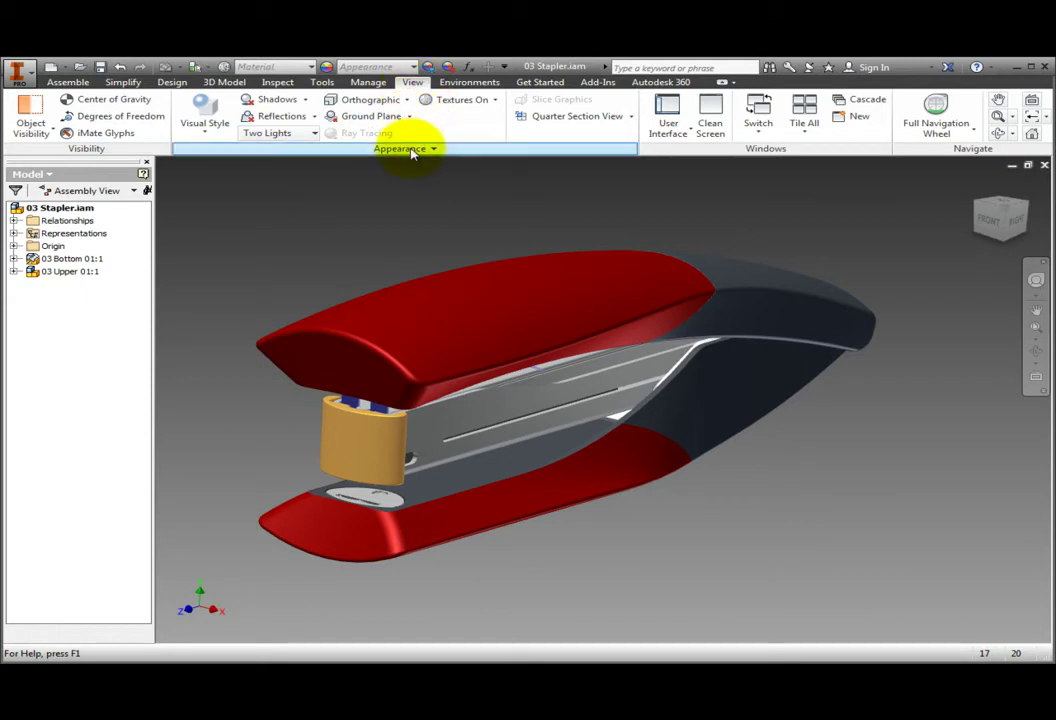
left_click(290, 136)
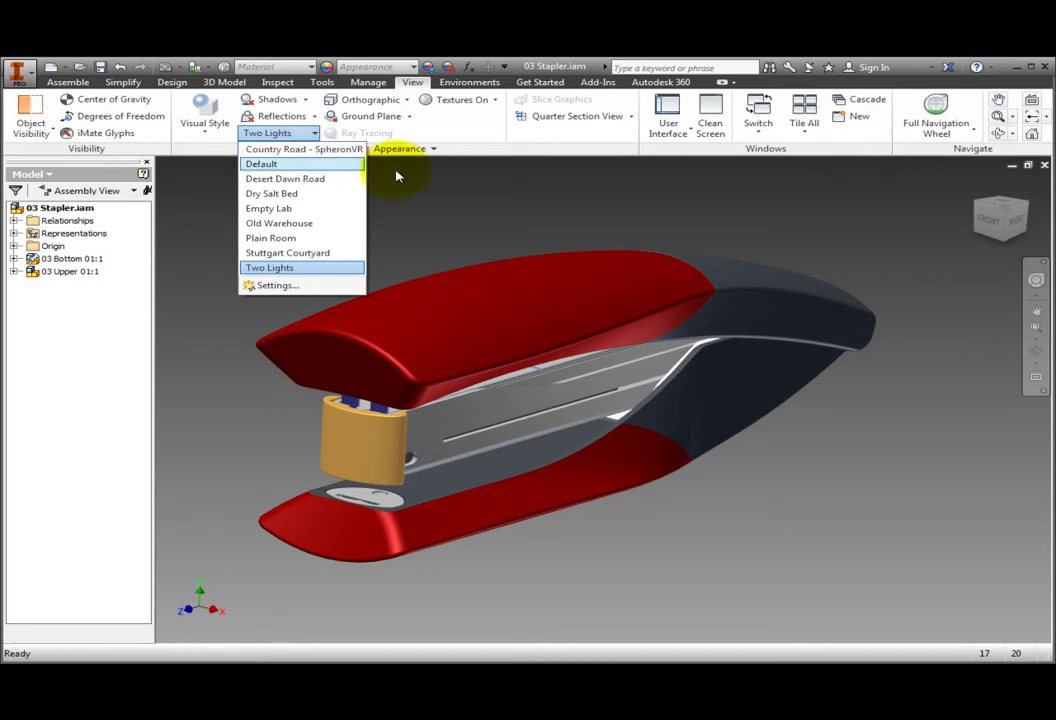
left_click(422, 197)
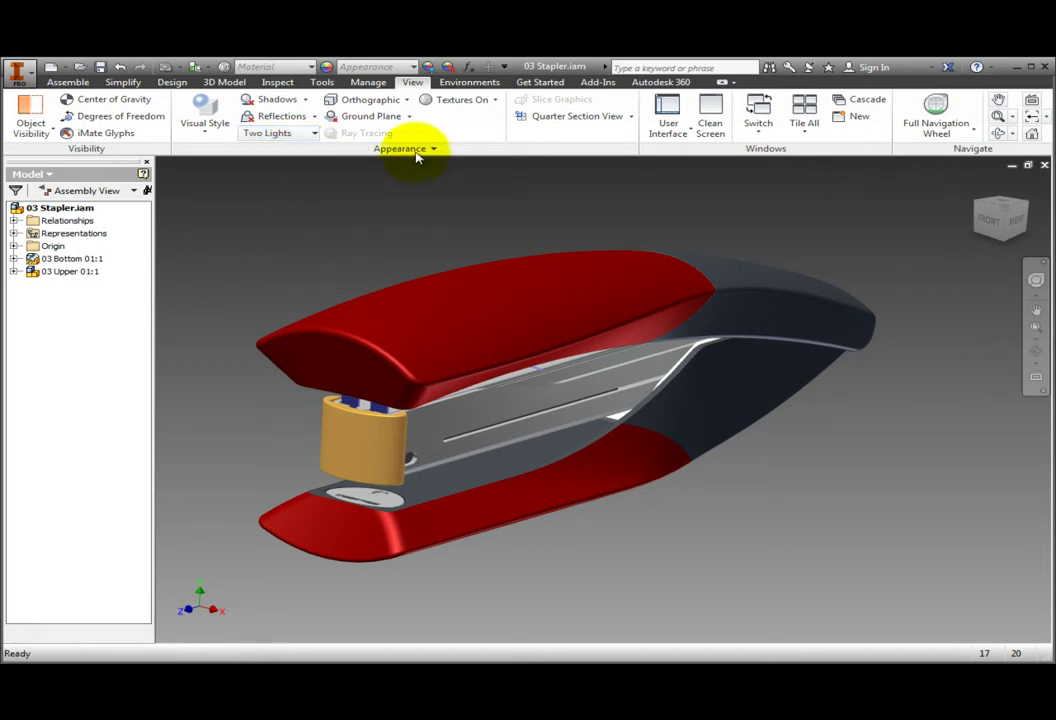
left_click(388, 99)
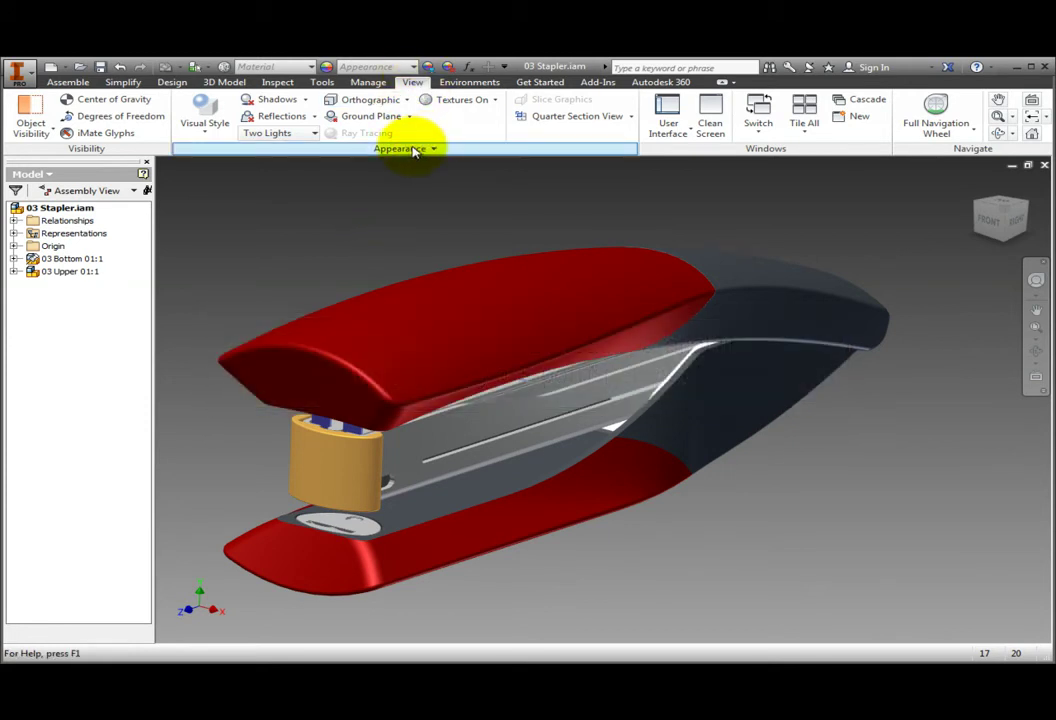
Step: Set perspective projection, tune its distortion, and orbit the stapler toward a front view
left_click(400, 100)
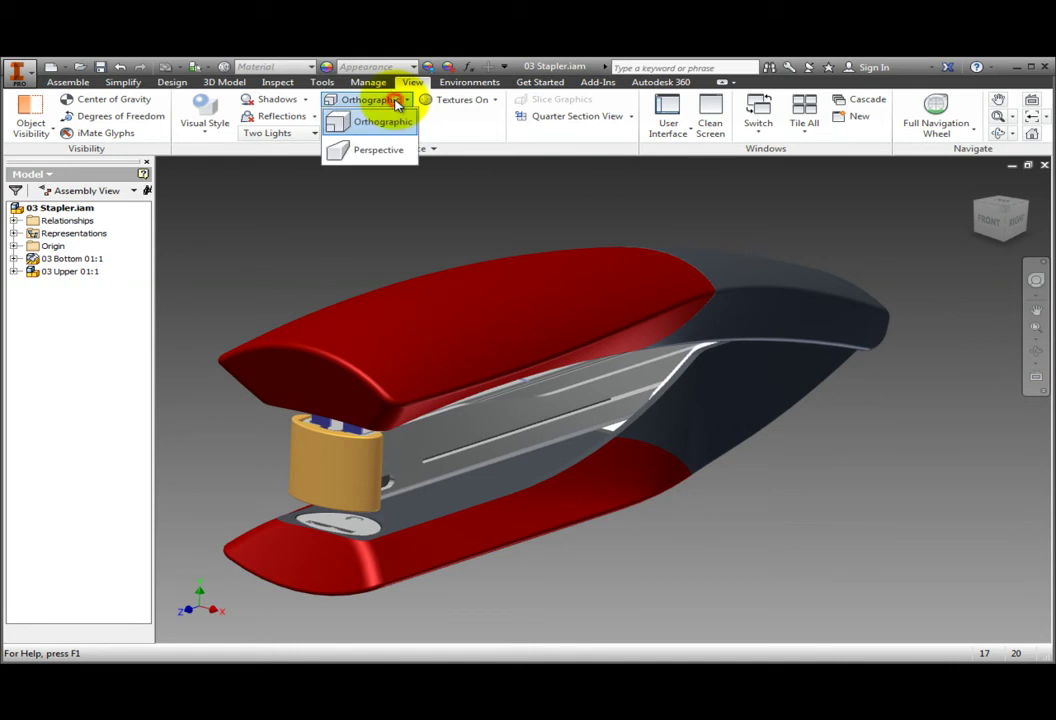
left_click(394, 150)
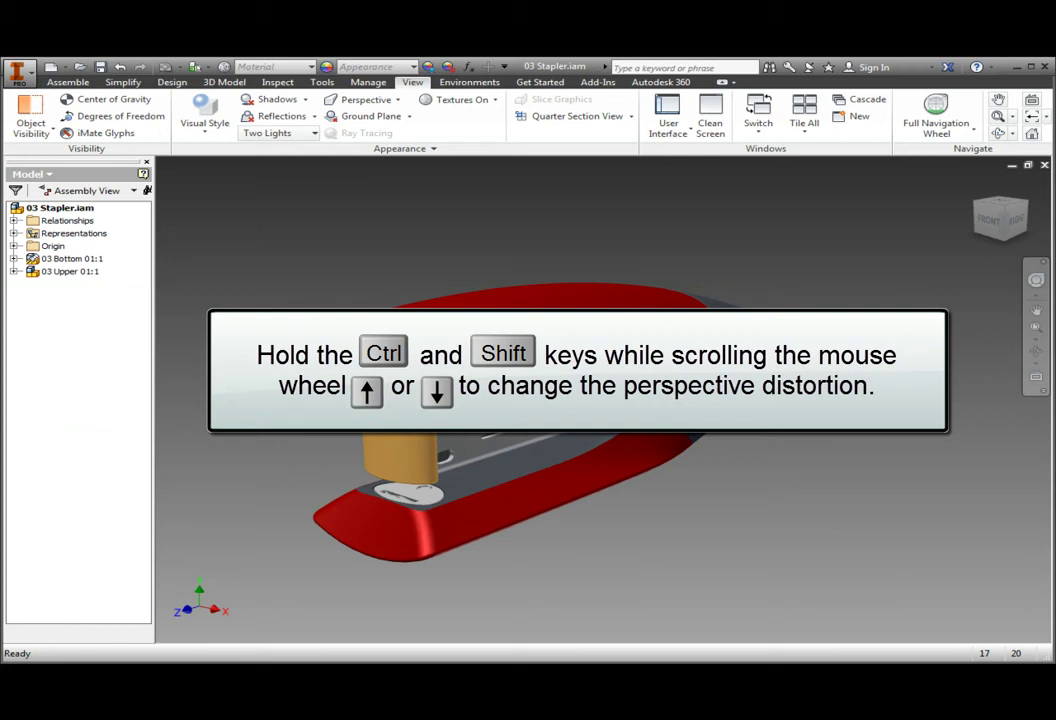
scroll(440, 450, "up", 3, "ctrl+shift")
scroll(528, 420, "down", 5, "ctrl+shift")
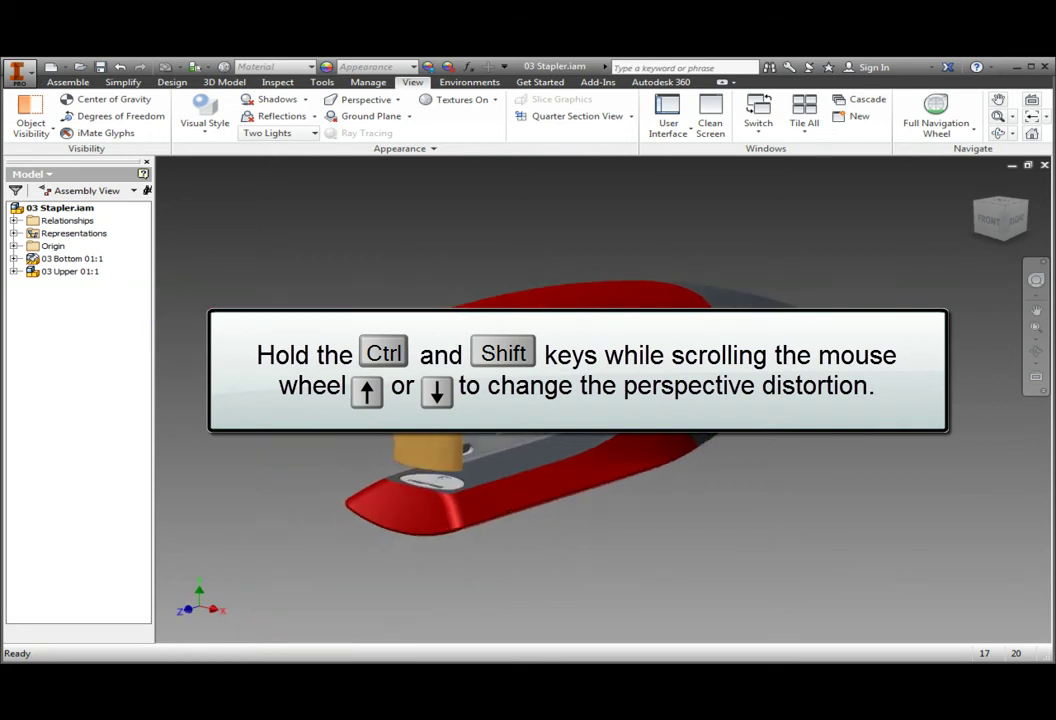
scroll(528, 420, "up", 3, "ctrl+shift")
scroll(528, 420, "down", 5, "ctrl+shift")
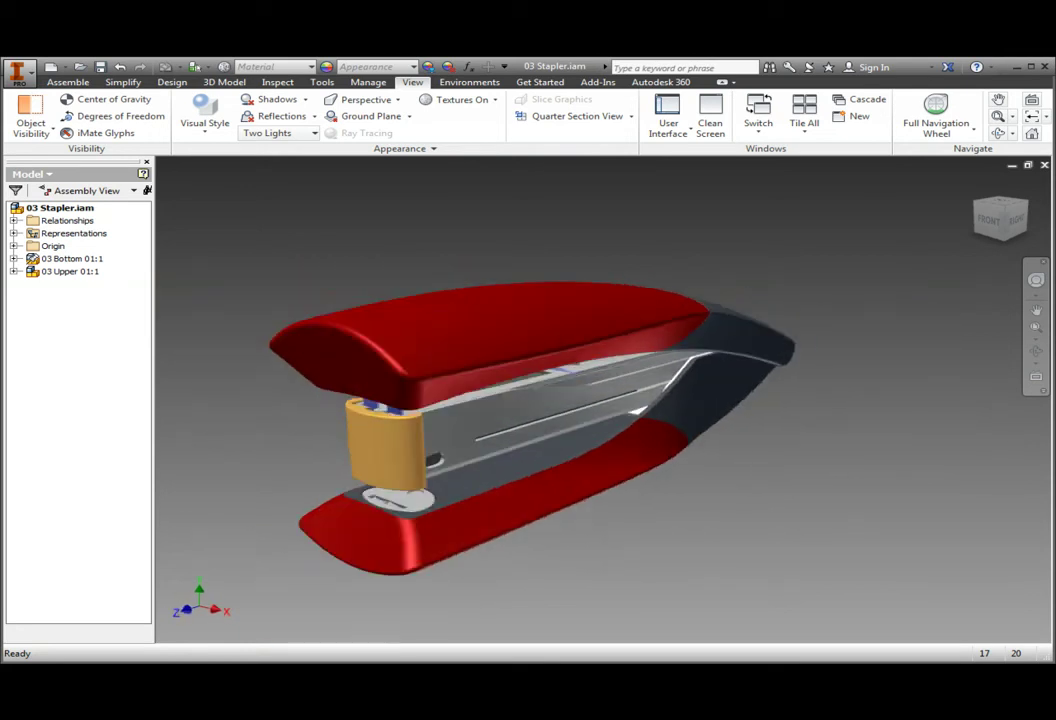
scroll(528, 420, "up", 2, "ctrl+shift")
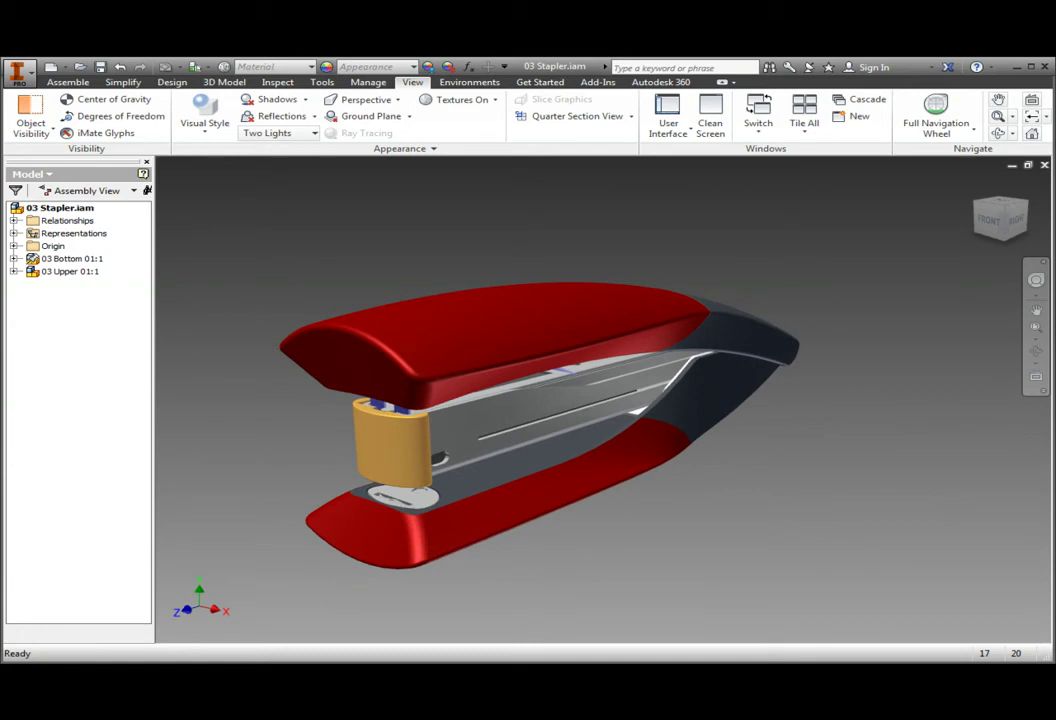
middle_click_drag(600, 420, 622, 420, "shift")
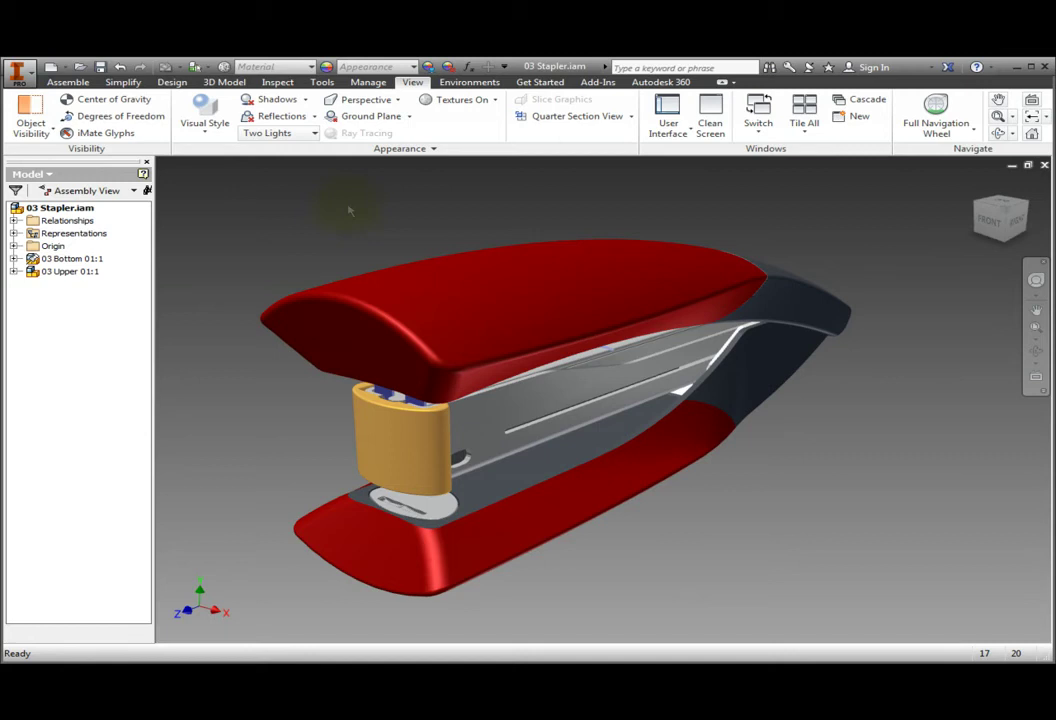
left_click(368, 100)
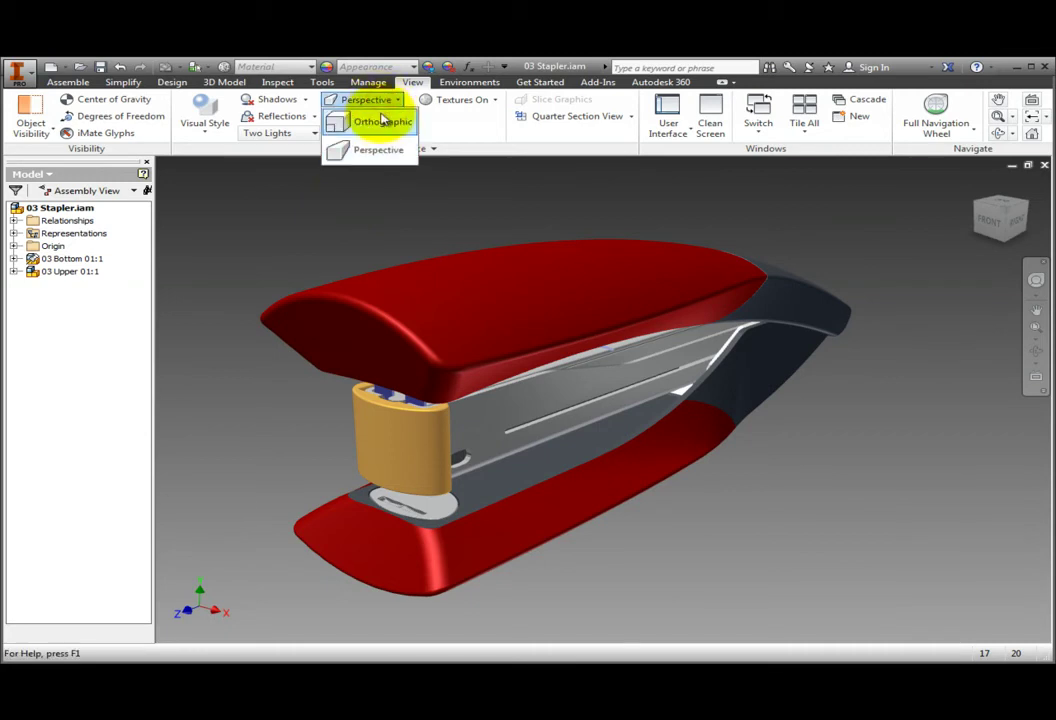
left_click(382, 121)
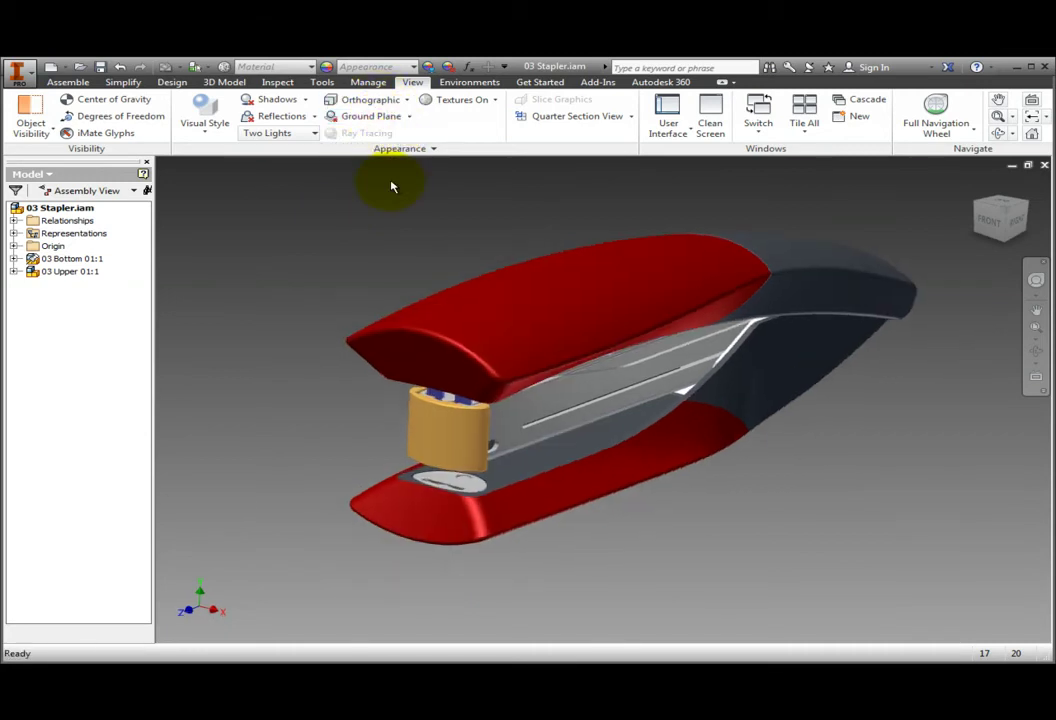
left_click(365, 116)
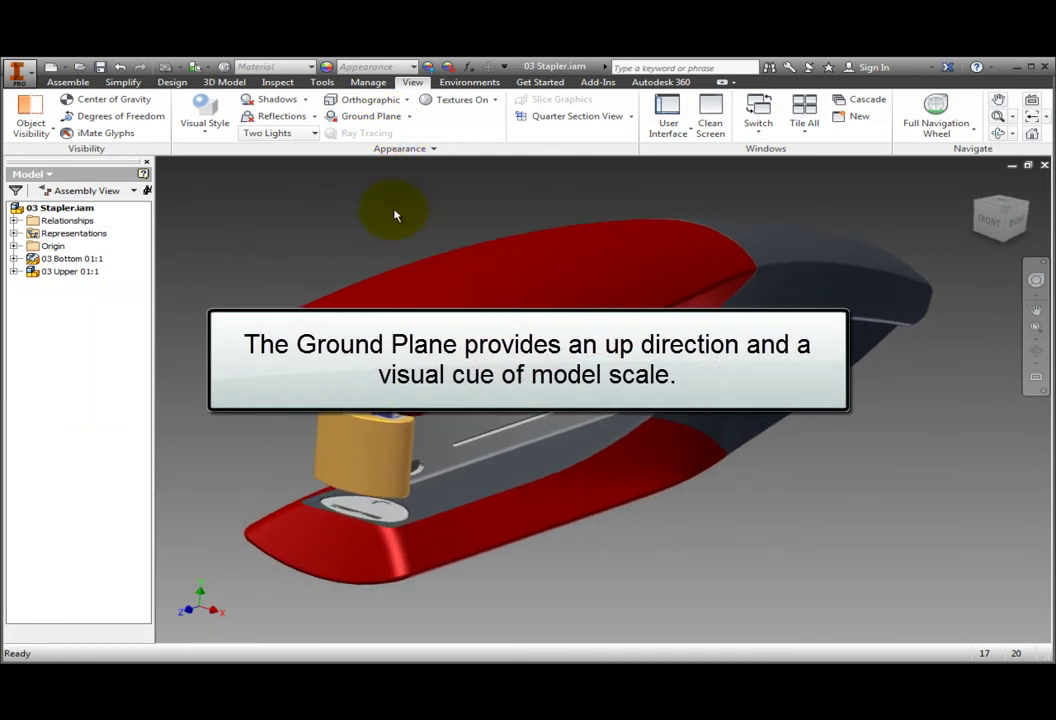
left_click(338, 120)
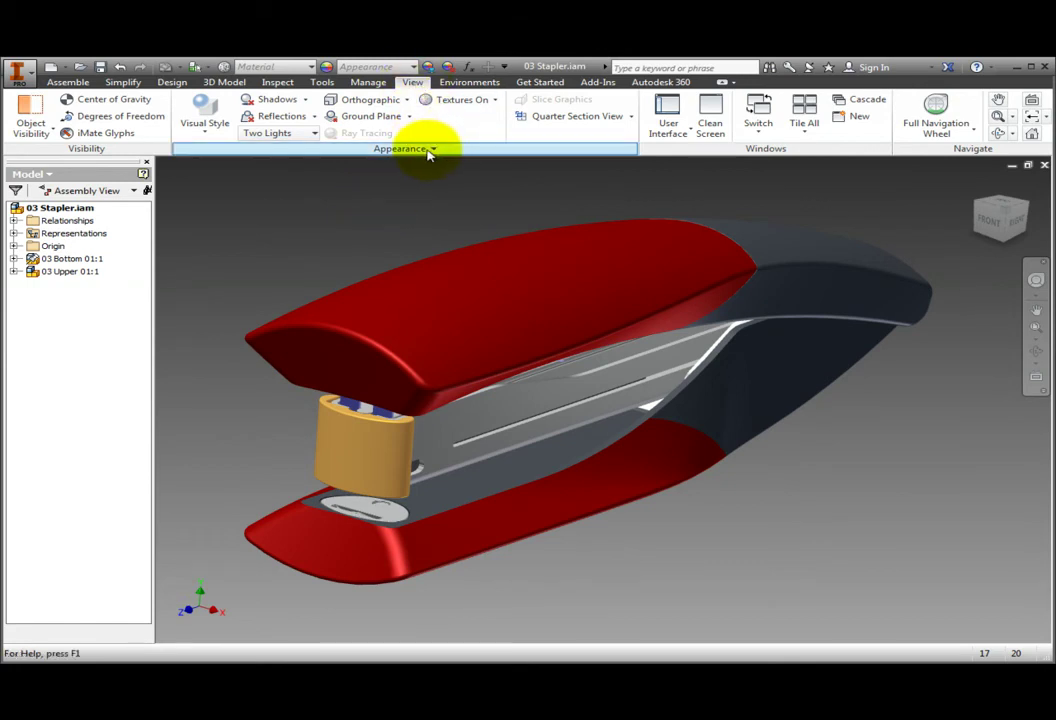
left_click(388, 116)
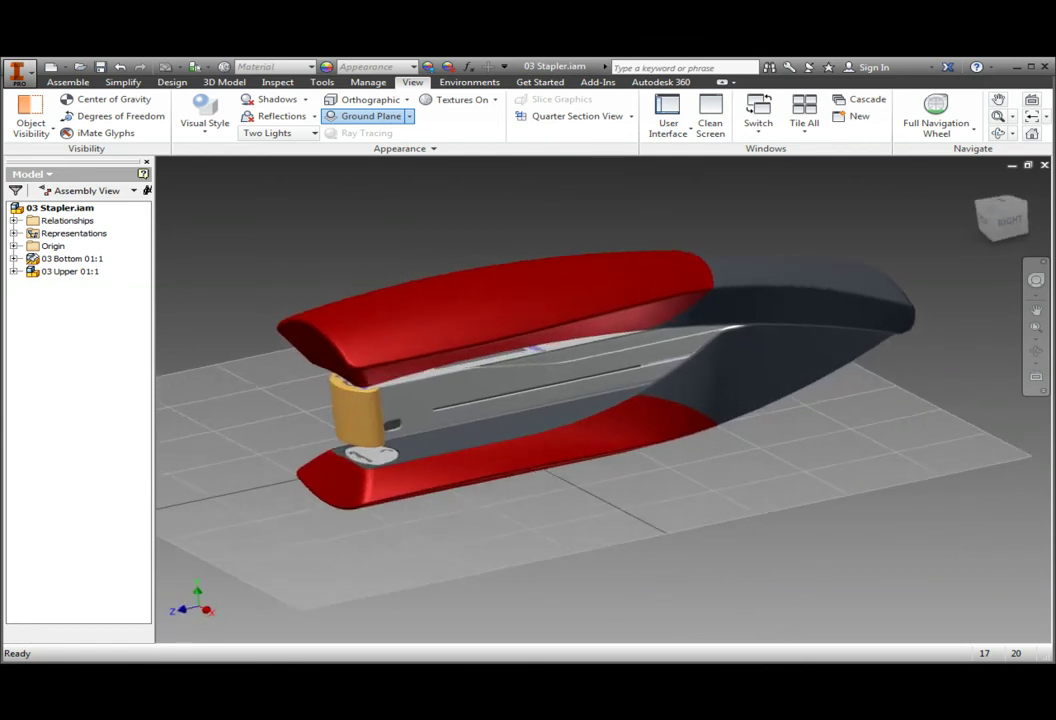
left_click(378, 116)
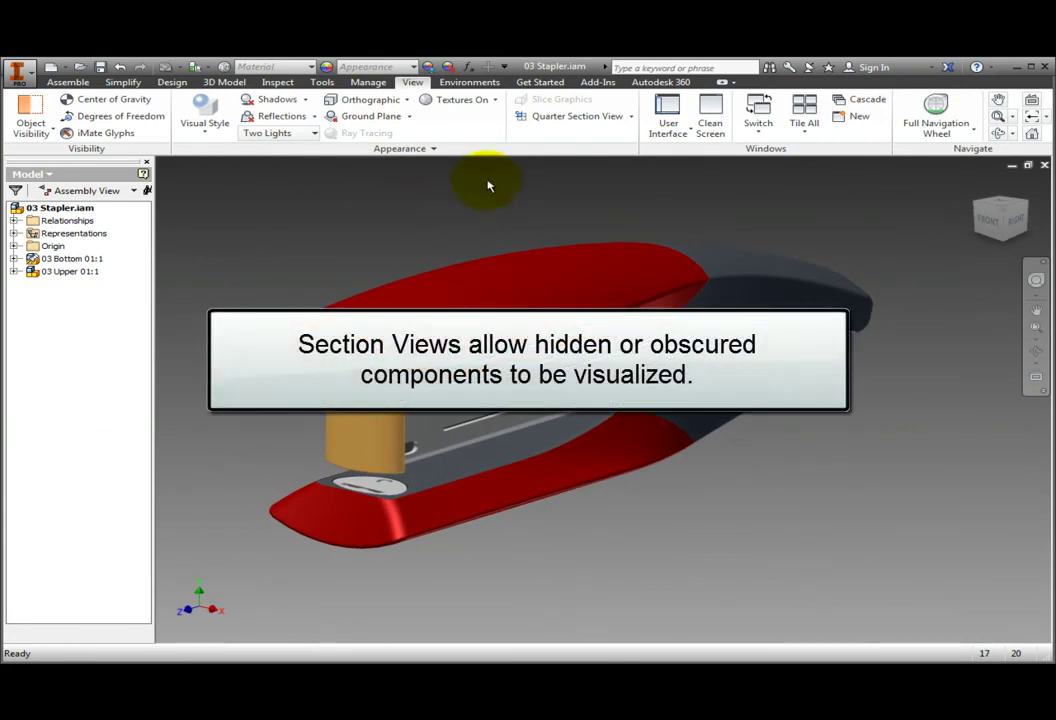
left_click(570, 133)
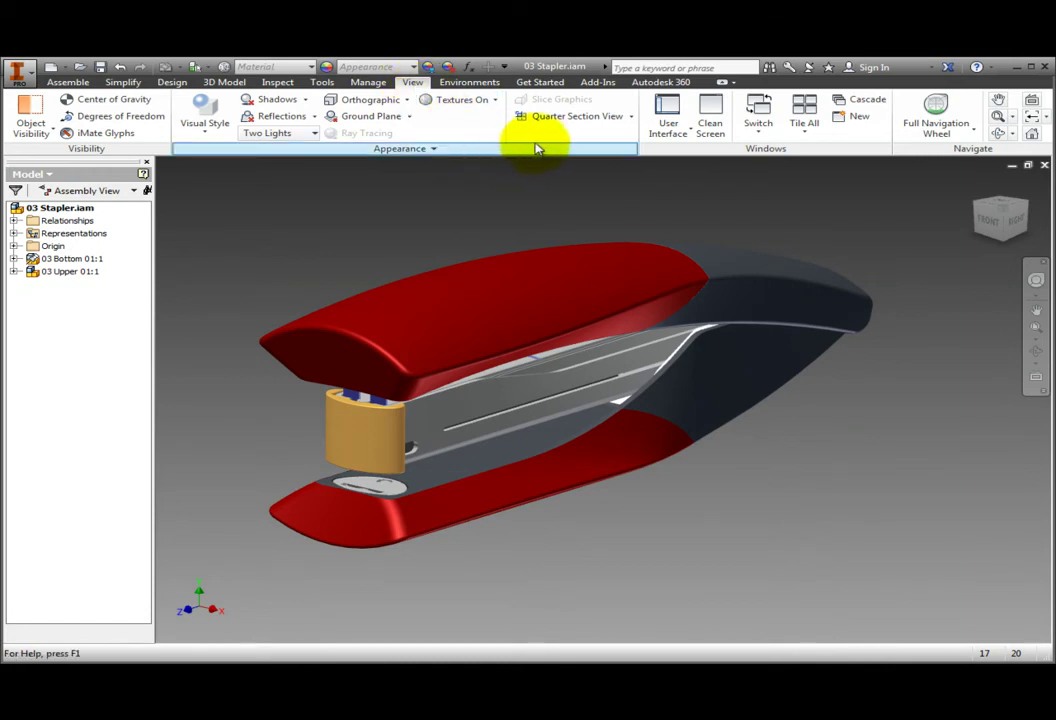
left_click(631, 117)
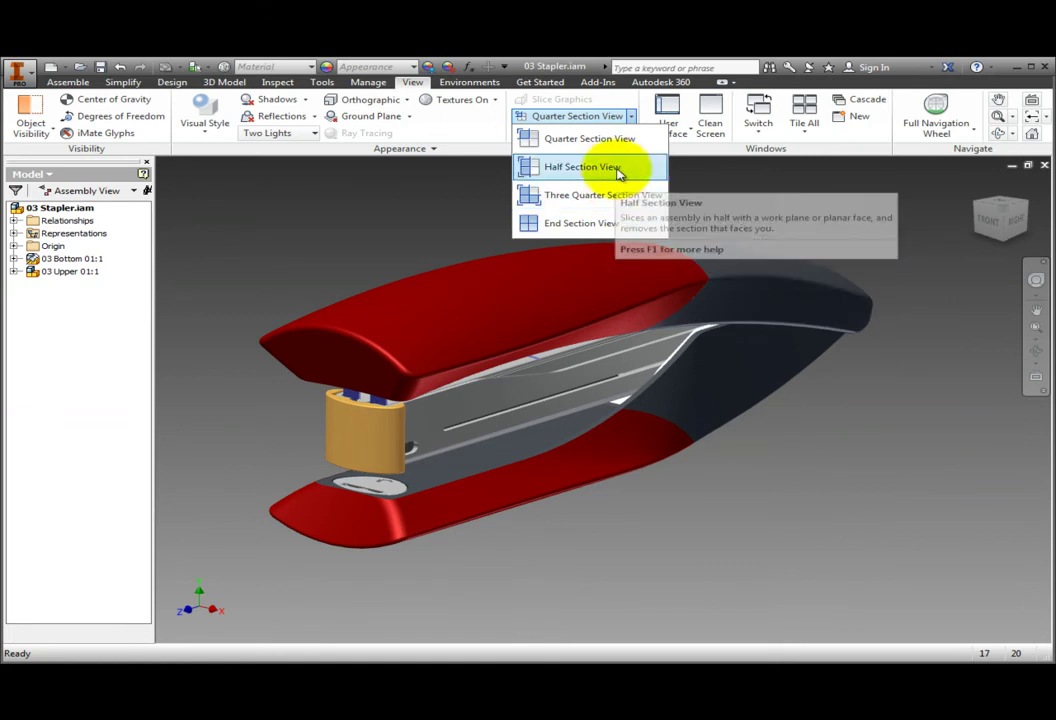
left_click(413, 198)
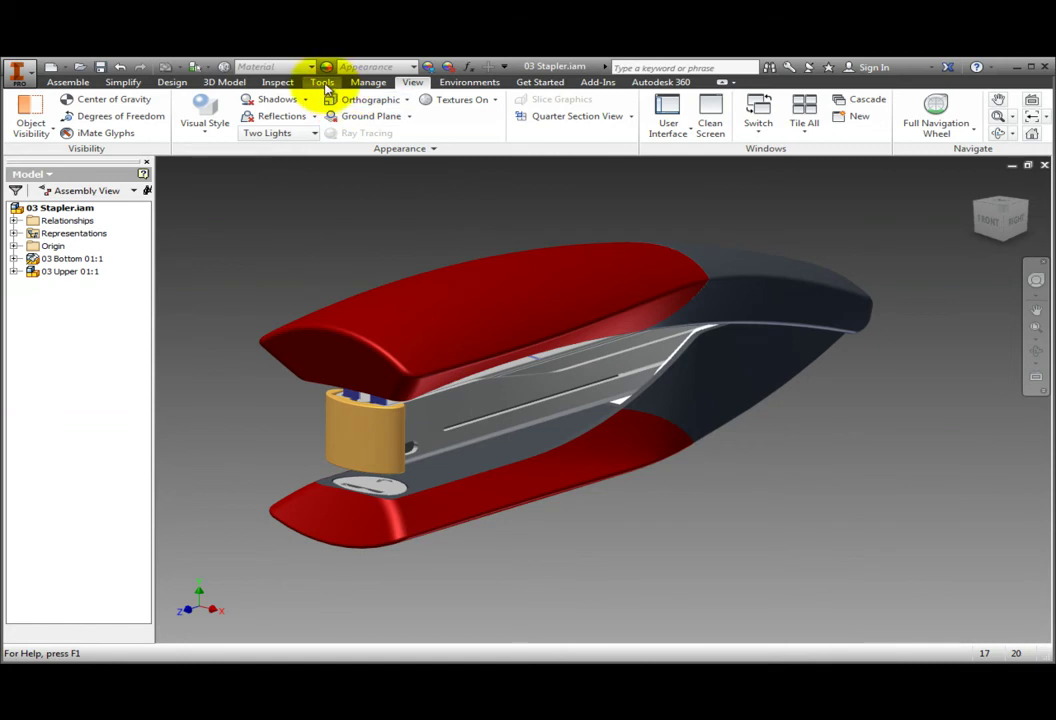
Step: Start the Adjust appearance tool and pick the upper part's Smooth - Red appearance
left_click(322, 83)
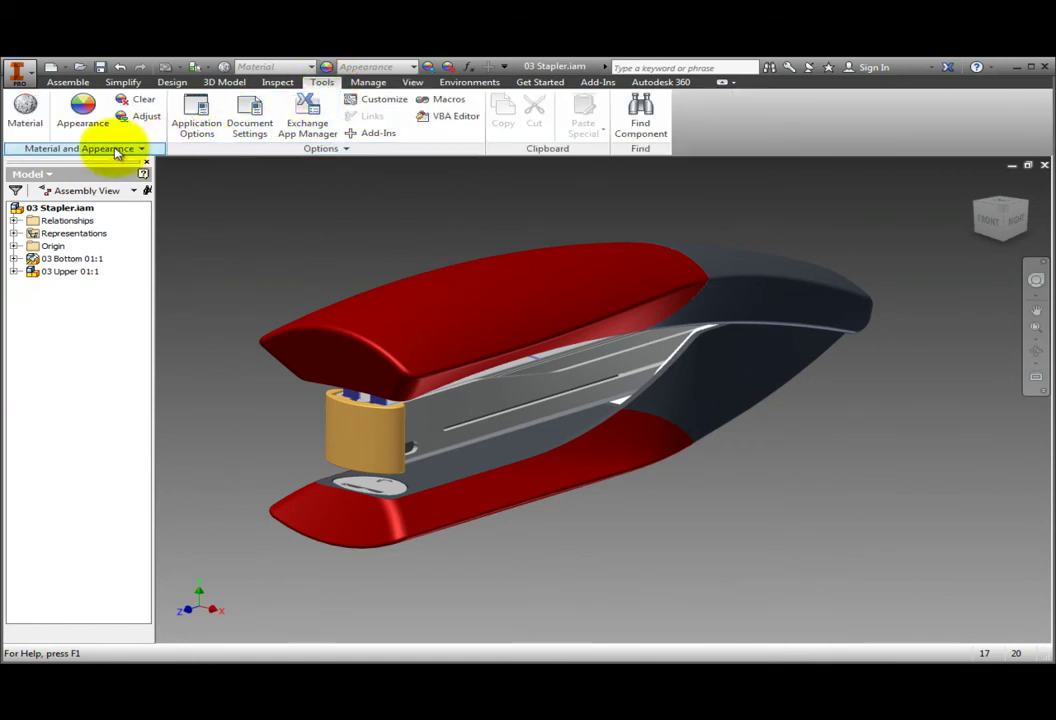
left_click(143, 116)
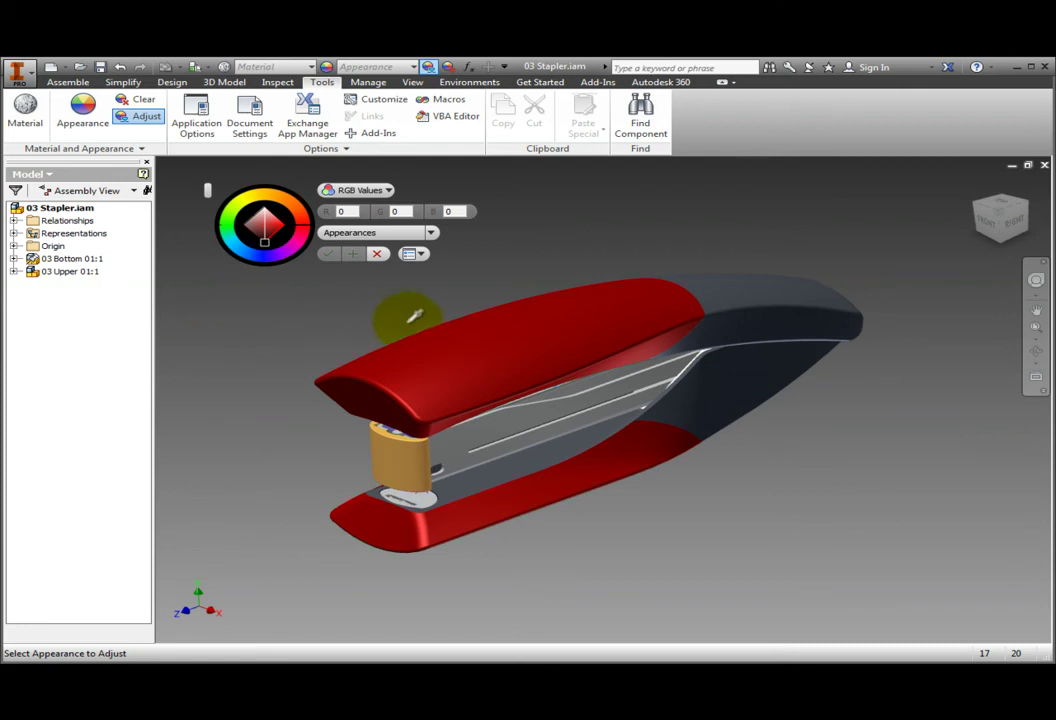
left_click(440, 340)
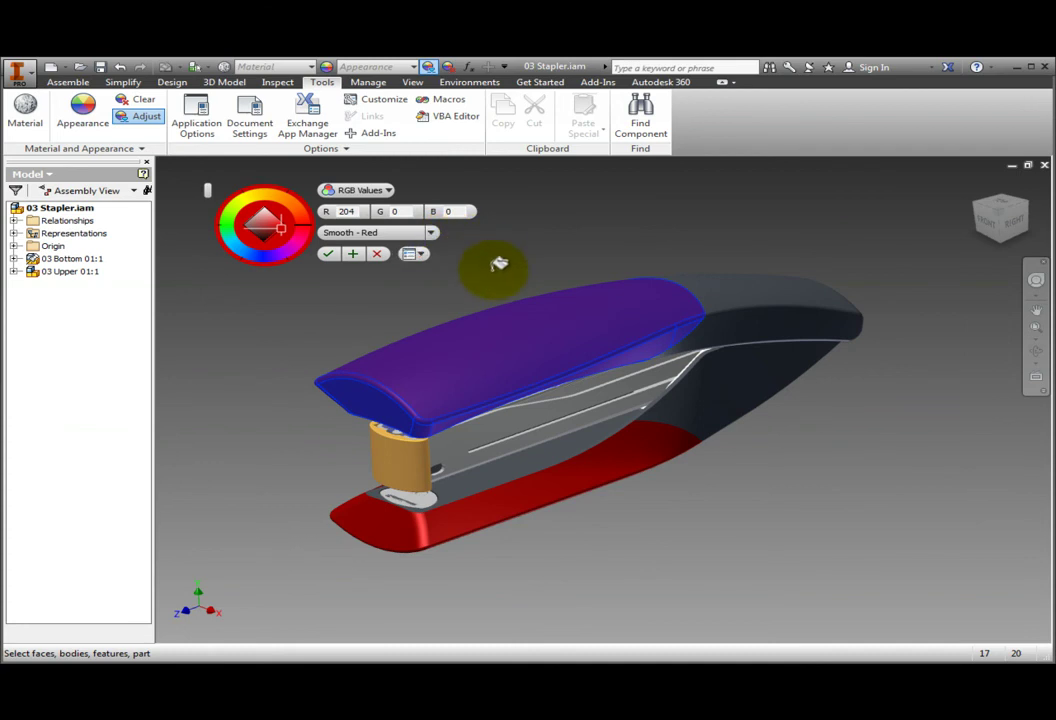
Step: Recolour the rear upper part to yellow-green RGB 218, 237, 68 and apply it
left_click(752, 277)
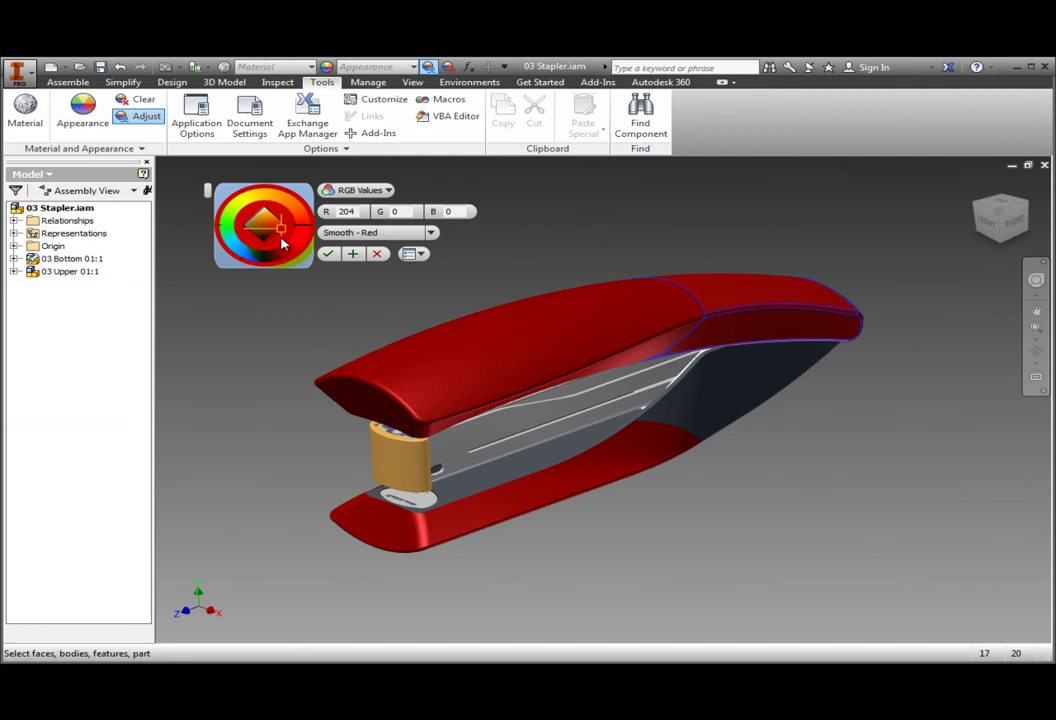
left_click_drag(226, 182, 246, 199)
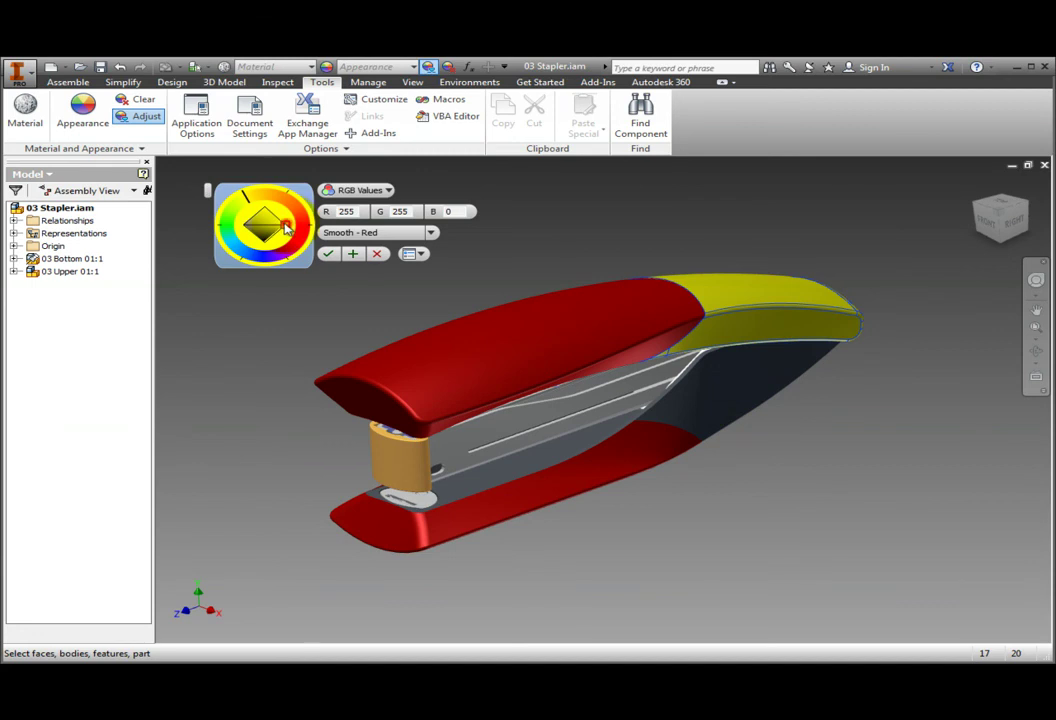
left_click(251, 201)
left_click_drag(258, 214, 279, 227)
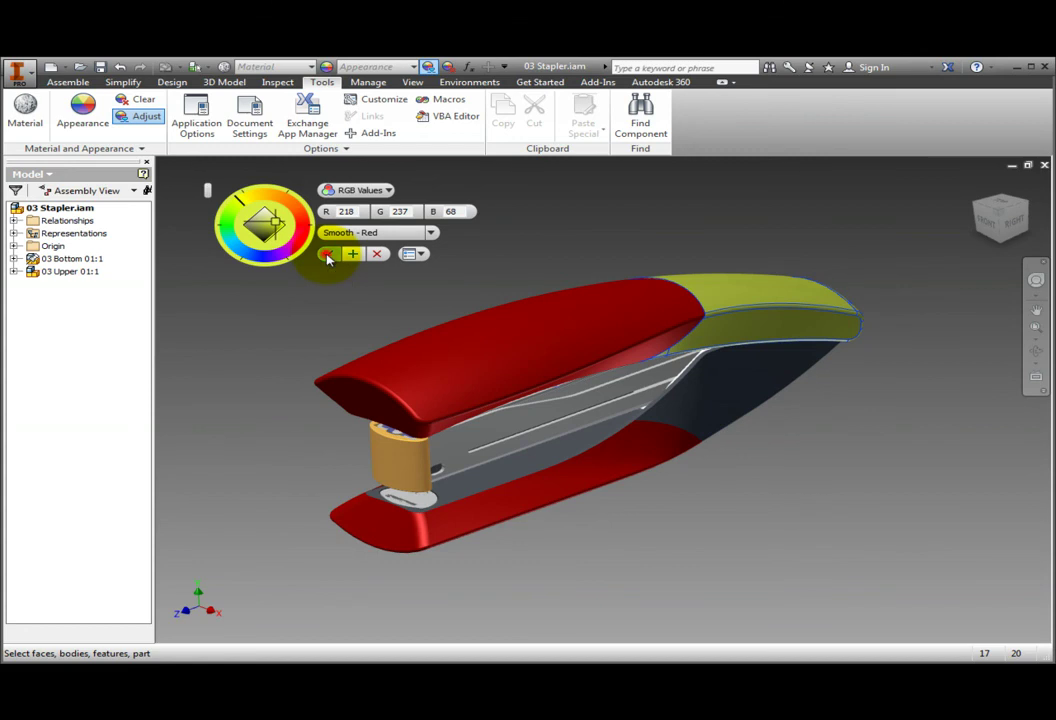
left_click(328, 256)
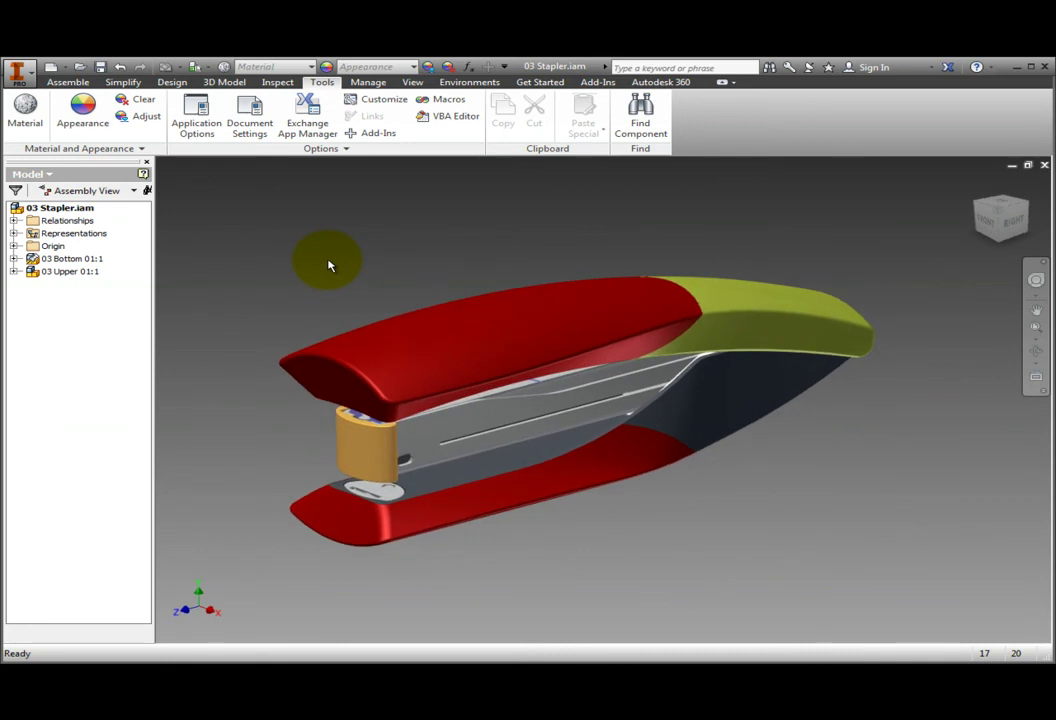
Step: Expand the View tab's Appearance options and browse Transparency choices without changing anything
left_click(412, 82)
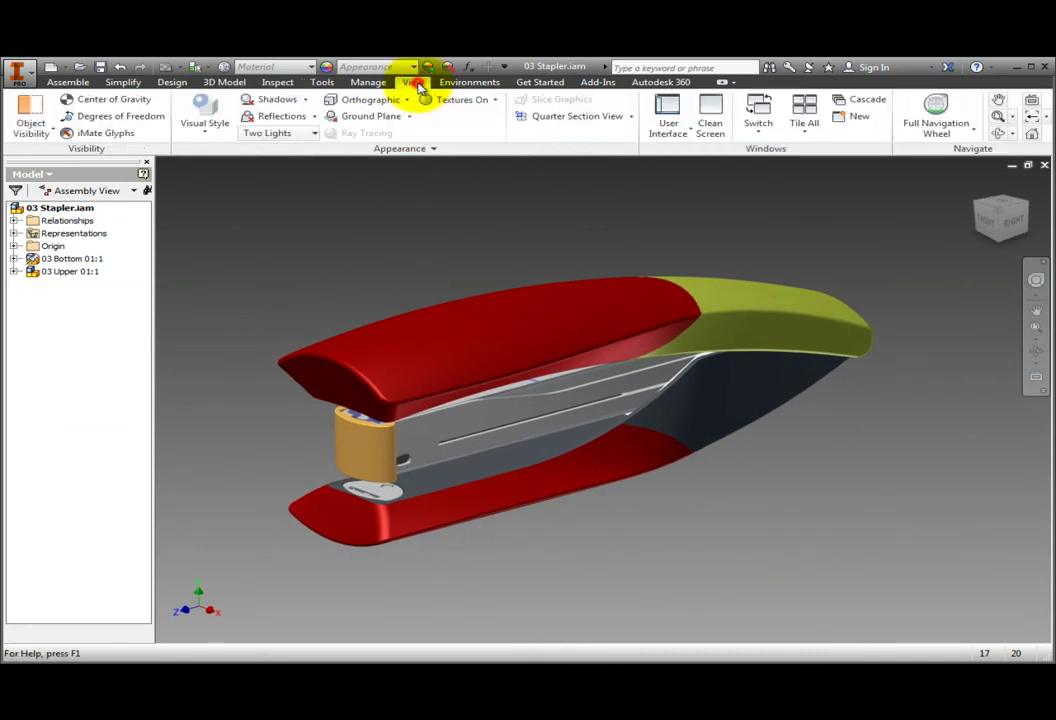
left_click(432, 148)
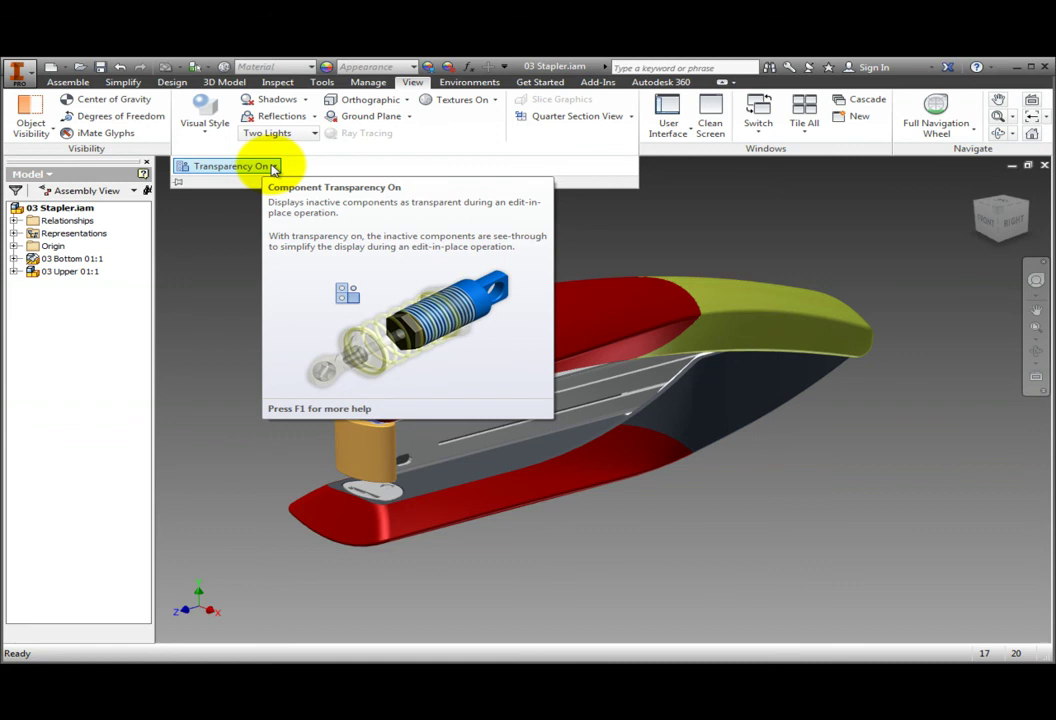
left_click(274, 167)
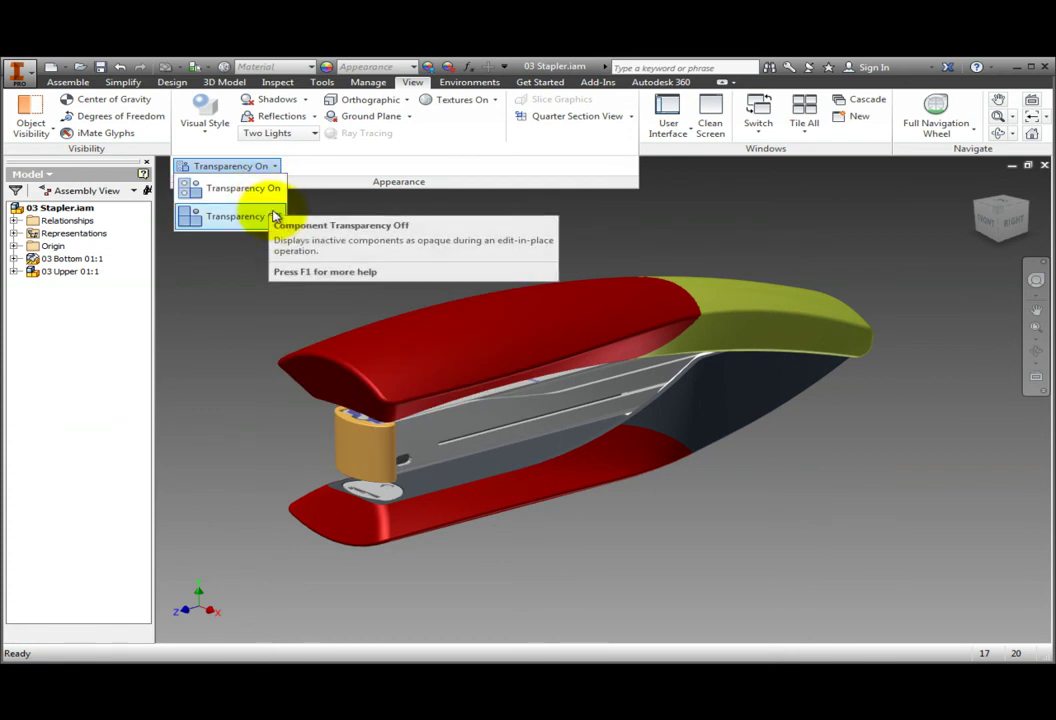
left_click(403, 182)
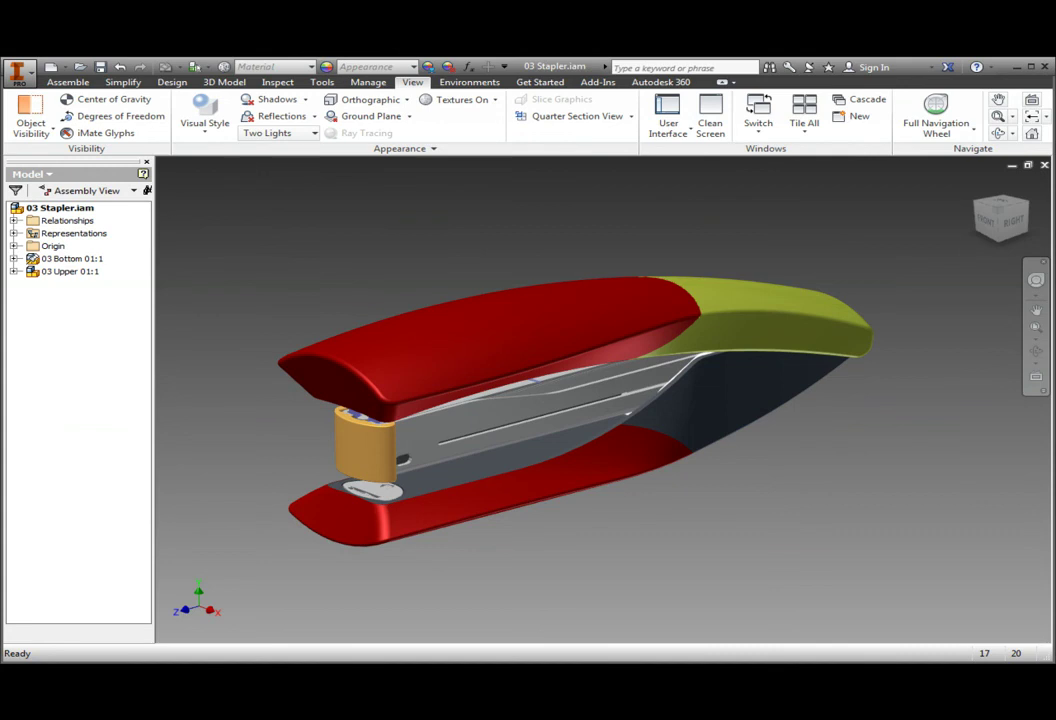